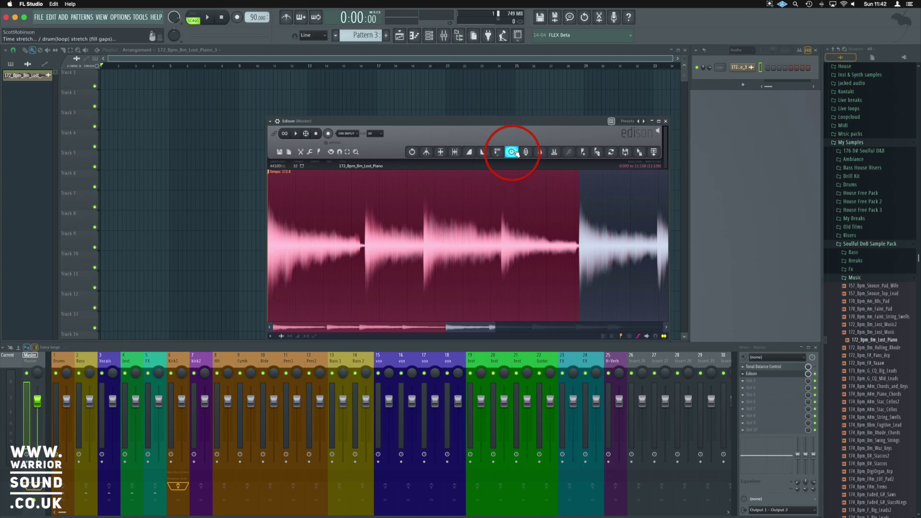
- Time-stretch the piano sample in Edison to 50% Time mul, halving it to about 5.58 seconds
left_click(513, 152)
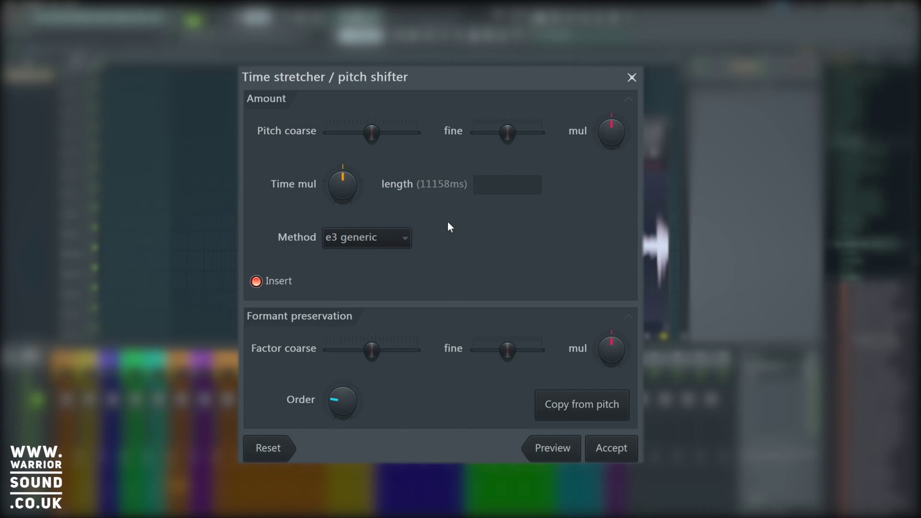
left_click(481, 187)
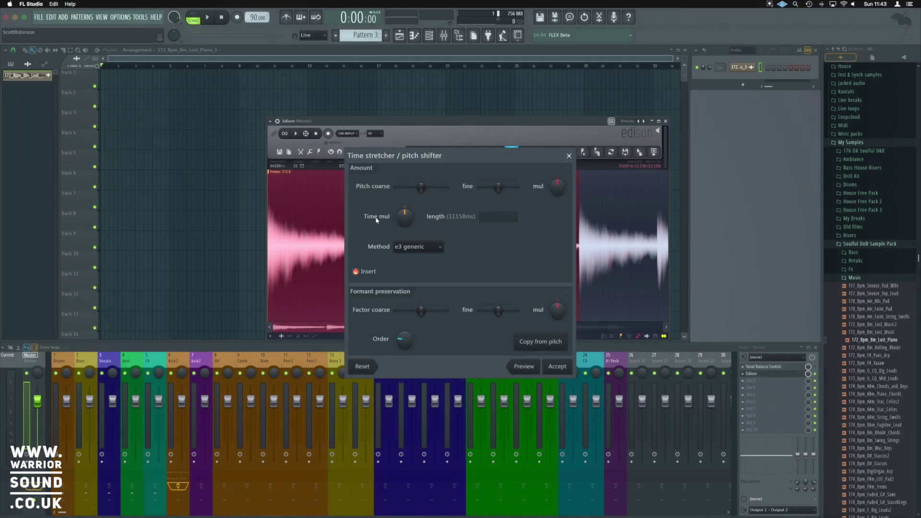
left_click_drag(406, 220, 405, 221)
- Accept the time stretch, preview the sample, and lower the project tempo to 86 BPM
left_click(557, 366)
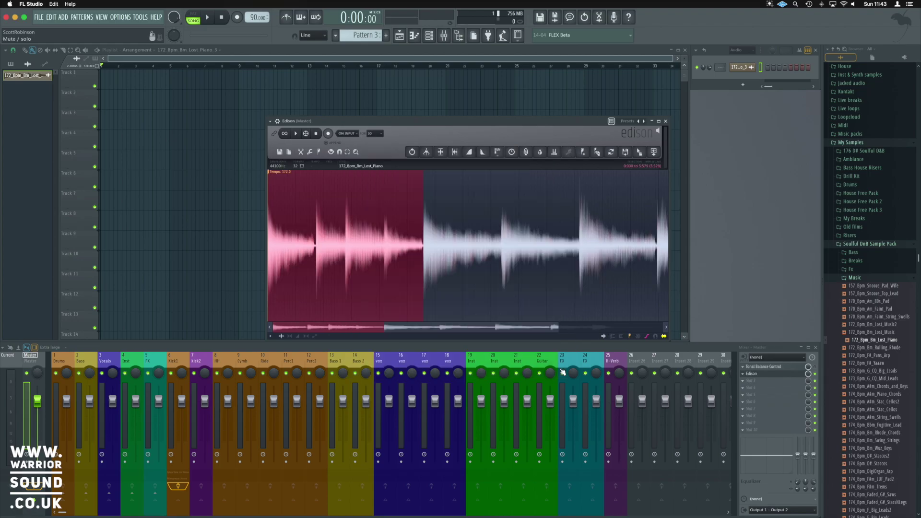
key("space")
key("space")
left_click_drag(258, 18, 258, 23)
- Place the stretched piano sample at the start of Track 1 and play it back
left_click_drag(639, 151, 105, 79)
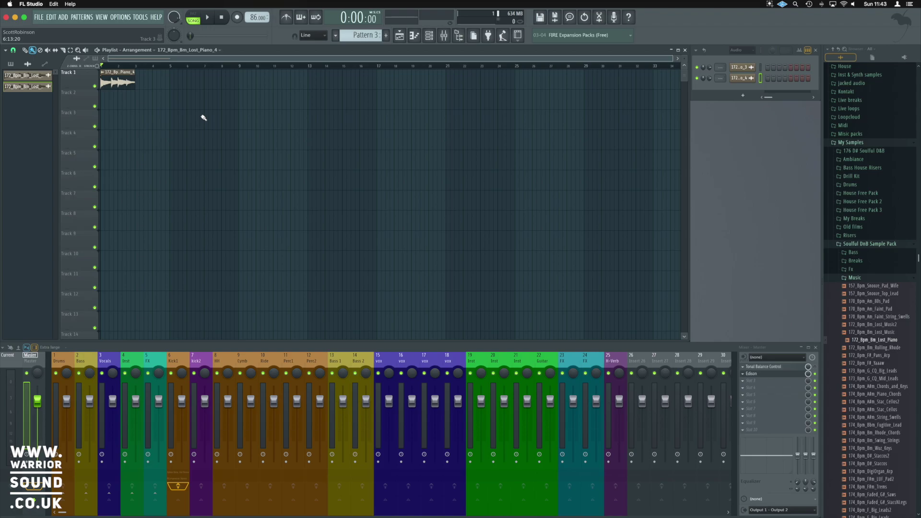
key("space")
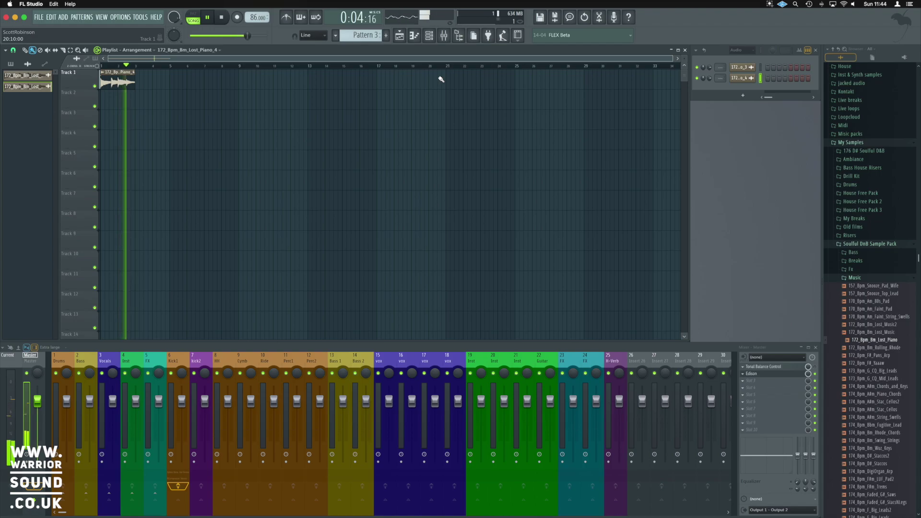
key("space")
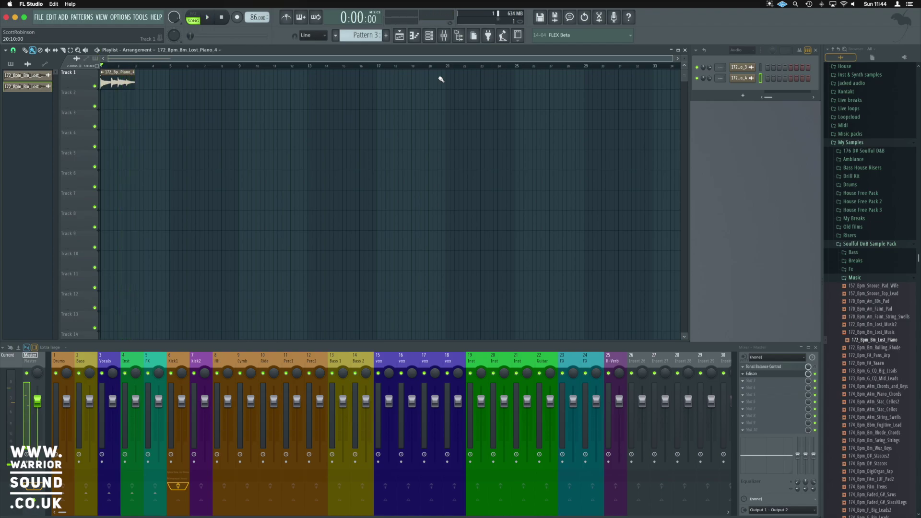
- Reopen the piano sample in Edison and undo the stretch, restoring its 11.16-second length
left_click(600, 19)
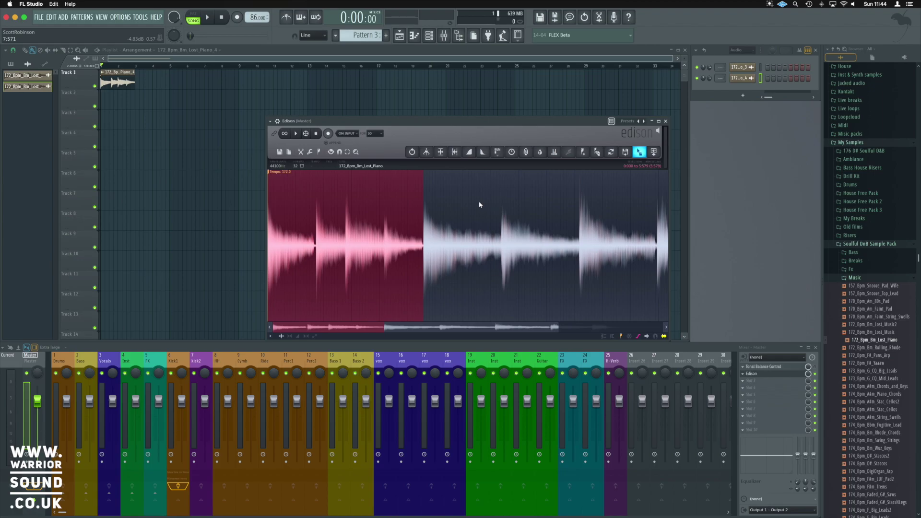
key("ctrl+z")
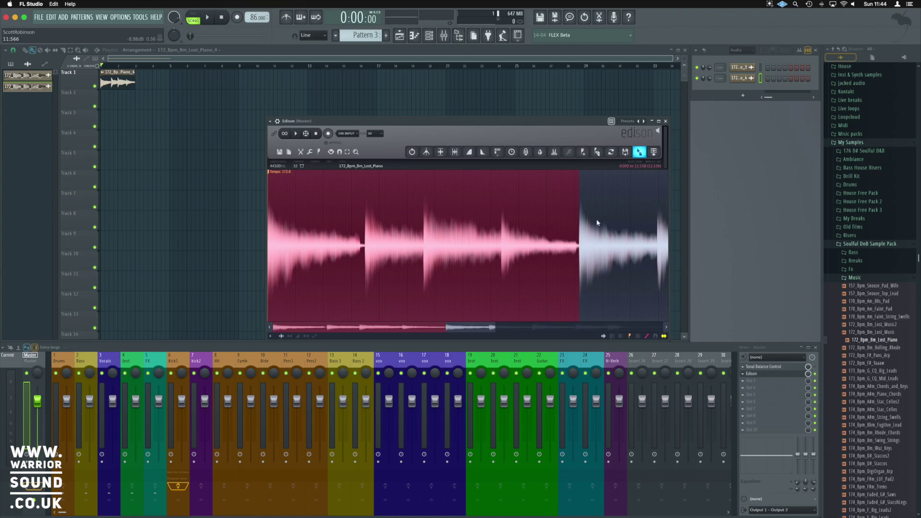
- Run Regions > Detect pitch regions on the piano waveform to add note-labelled markers
right_click(448, 224)
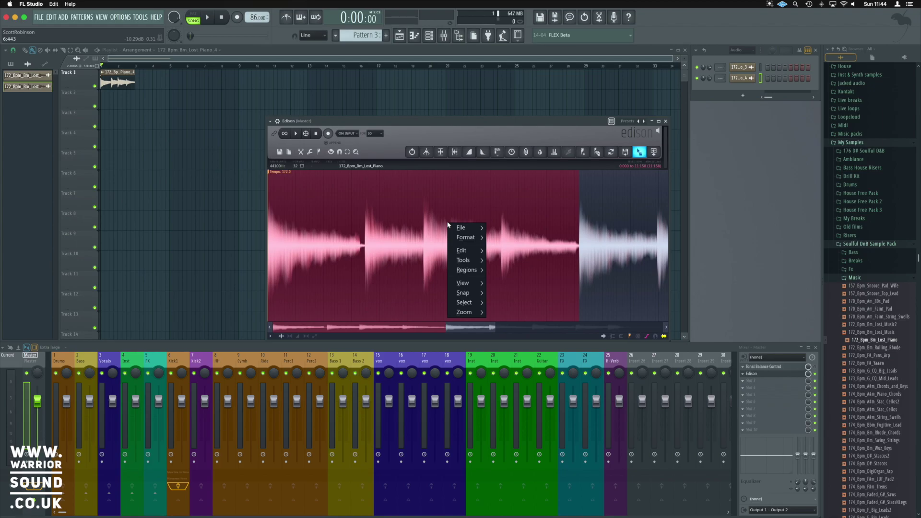
mouse_move(472, 275)
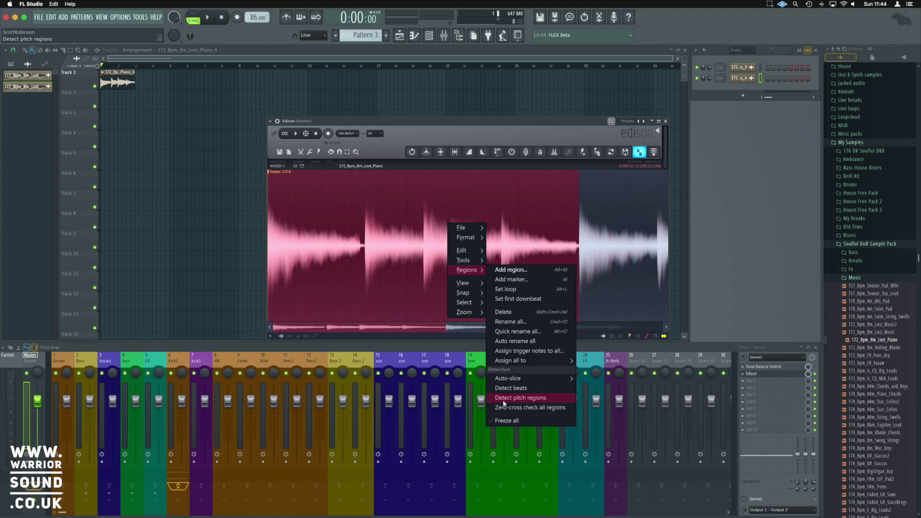
left_click(531, 398)
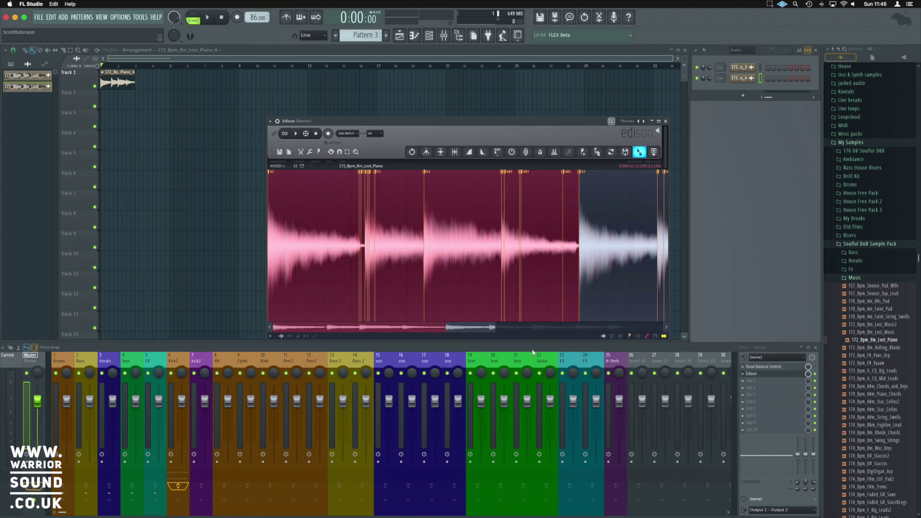
- Move the Edison window aside to the lower right of the screen
left_click_drag(386, 121, 438, 121)
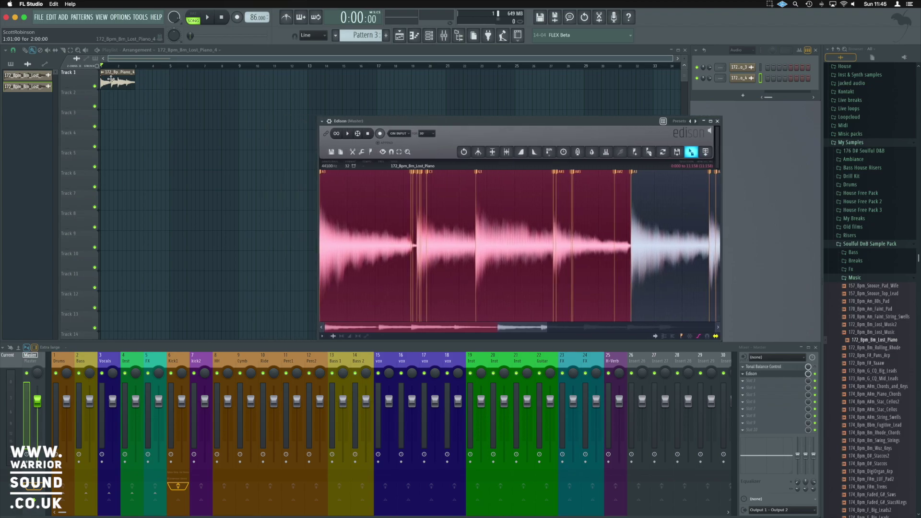
left_click_drag(499, 122, 605, 122)
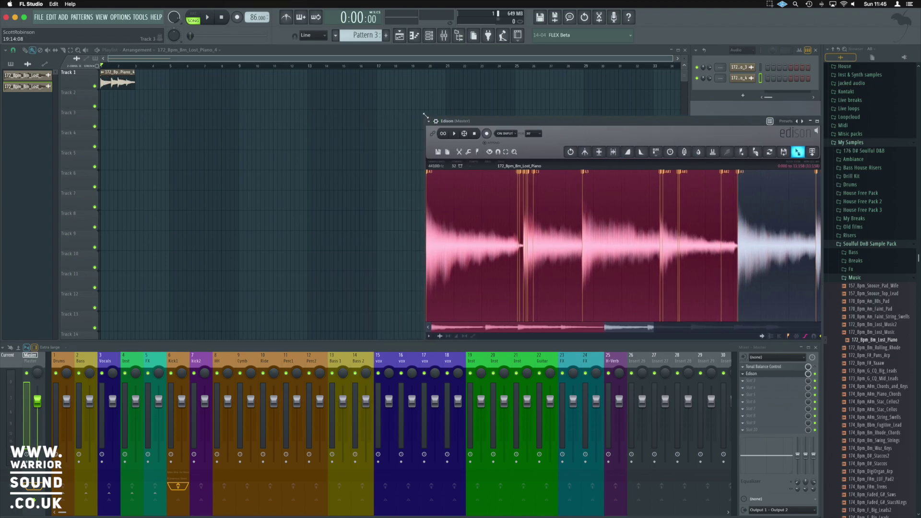
left_click_drag(443, 124, 705, 189)
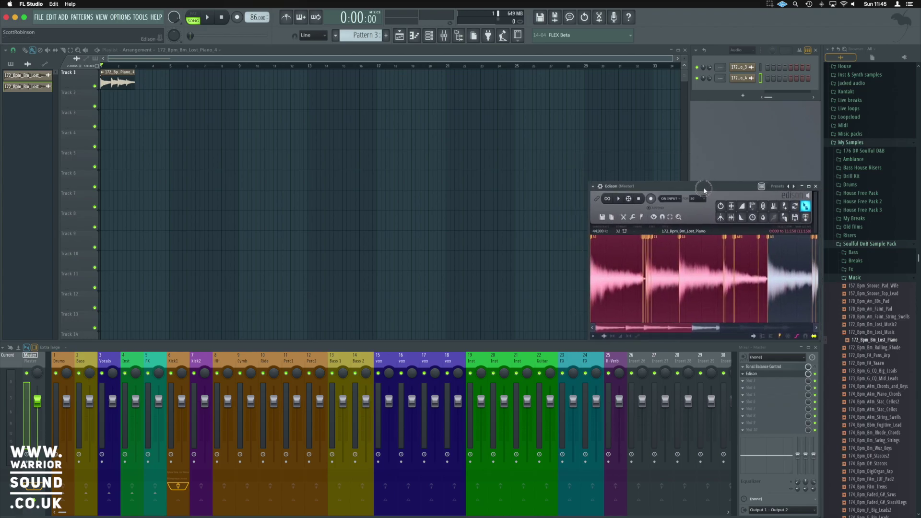
- Paint a Pattern 3 clip on Track 2 and open its piano roll
left_click(361, 35)
left_click(106, 97)
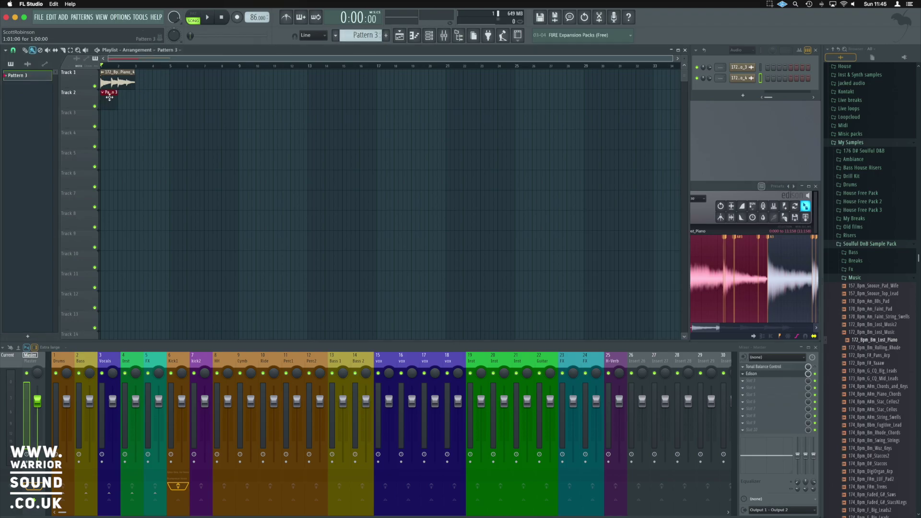
key("F7")
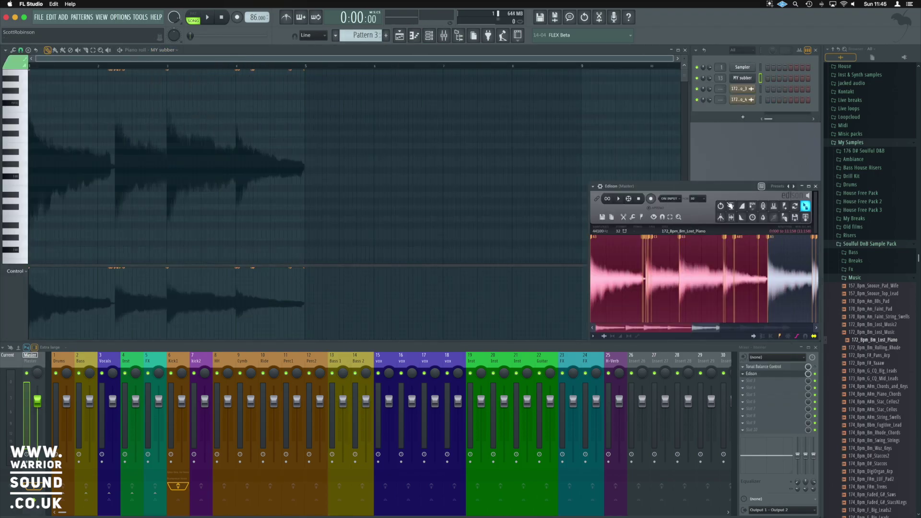
left_click(6, 50)
mouse_move(21, 109)
mouse_move(119, 123)
key("Escape")
- Bring the four detected pitch regions into the piano roll as notes and audition them
left_click_drag(30, 216, 110, 216)
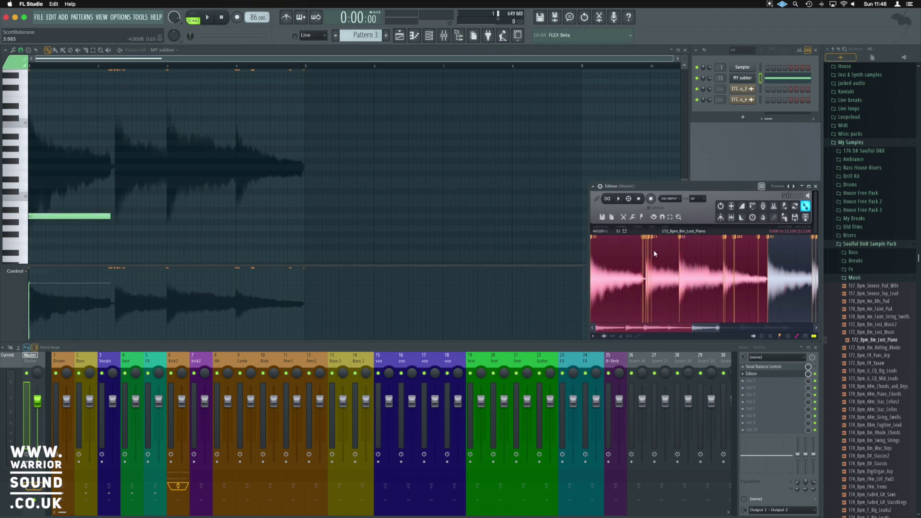
left_click(139, 197)
left_click(205, 229)
left_click(269, 209)
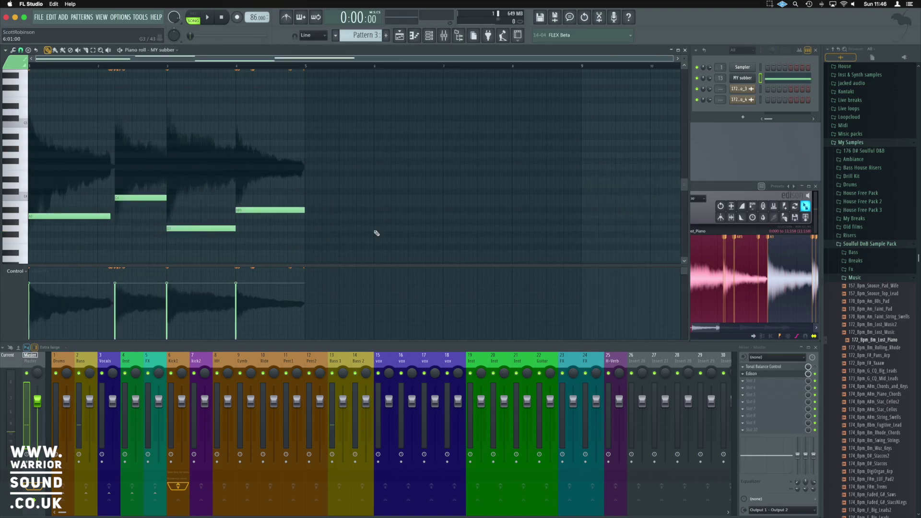
key("Down")
key("Down")
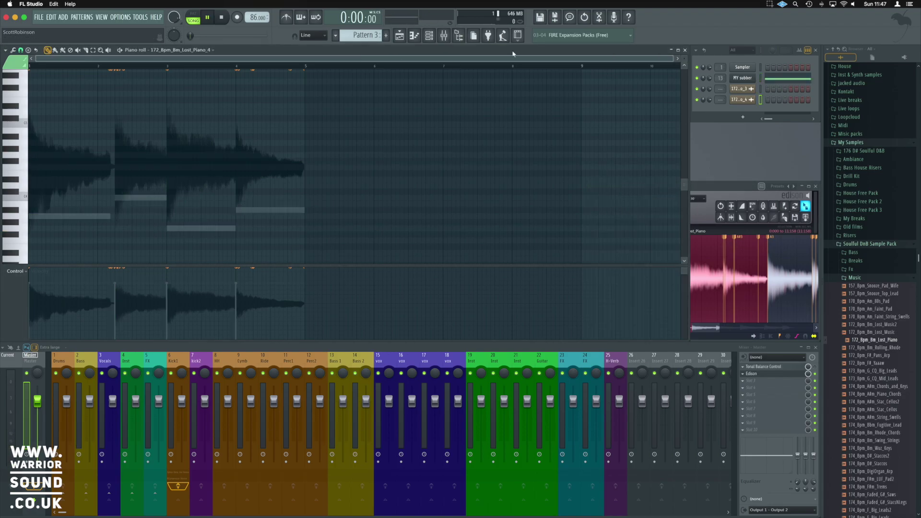
key("space")
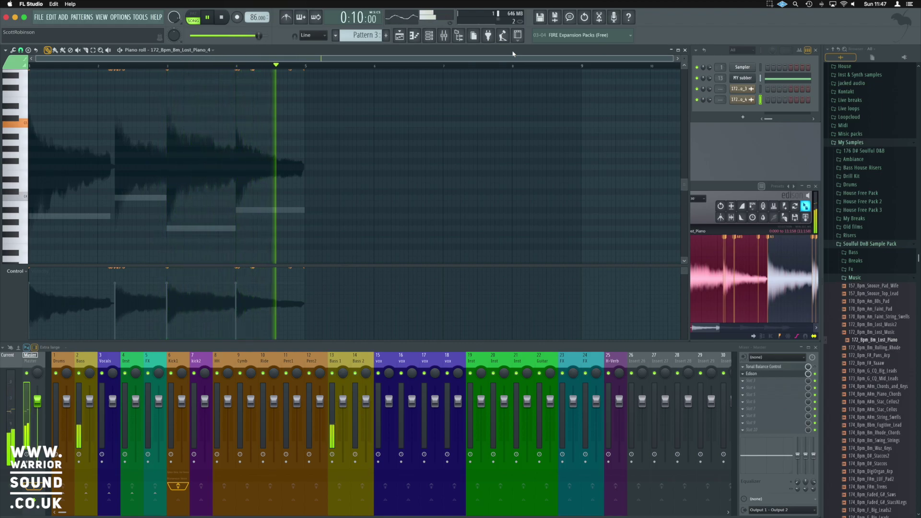
key("space")
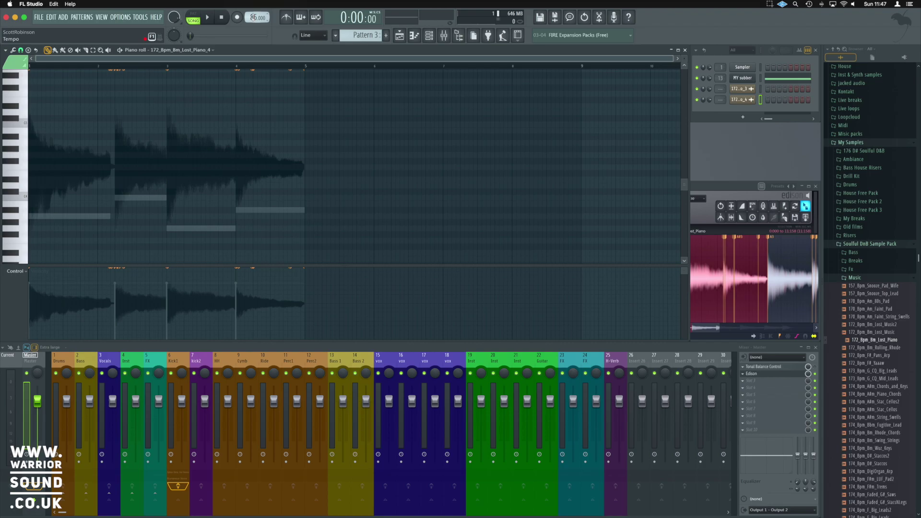
- Check the tempo presets, then play and stop the four MY subber notes
right_click(253, 18)
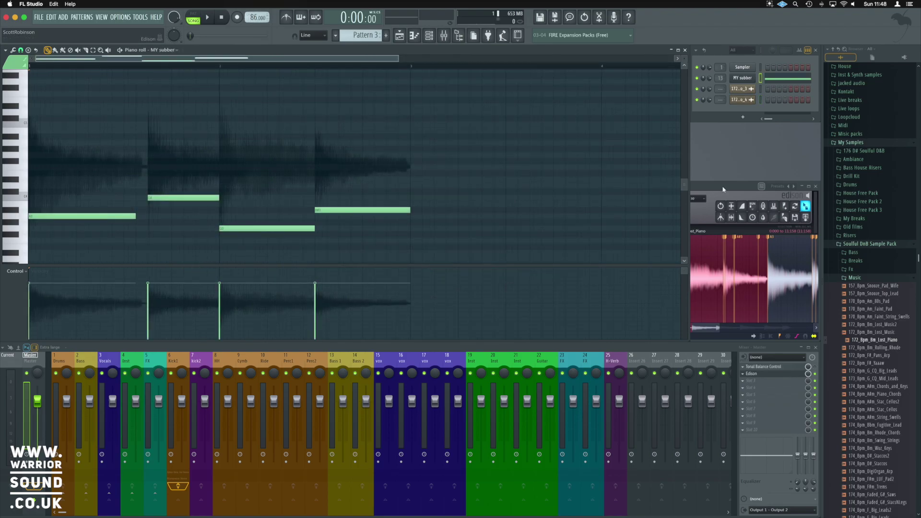
key("space")
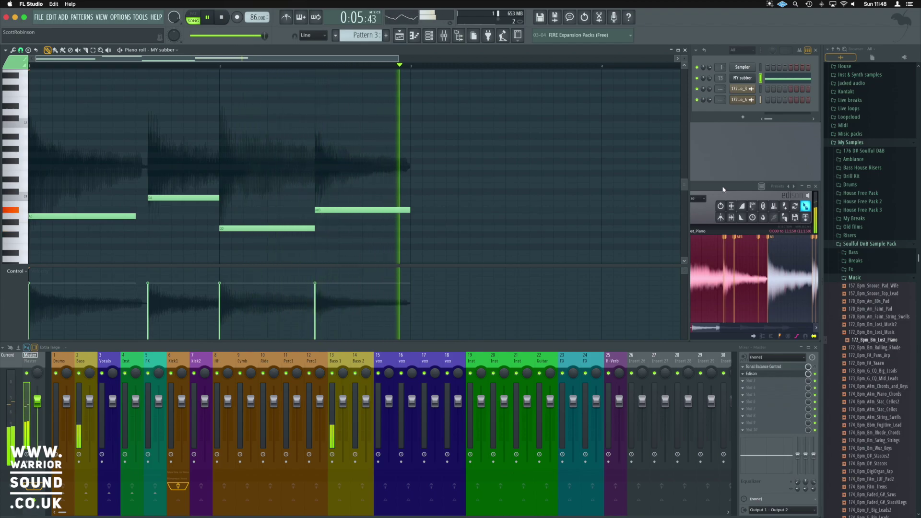
key("space")
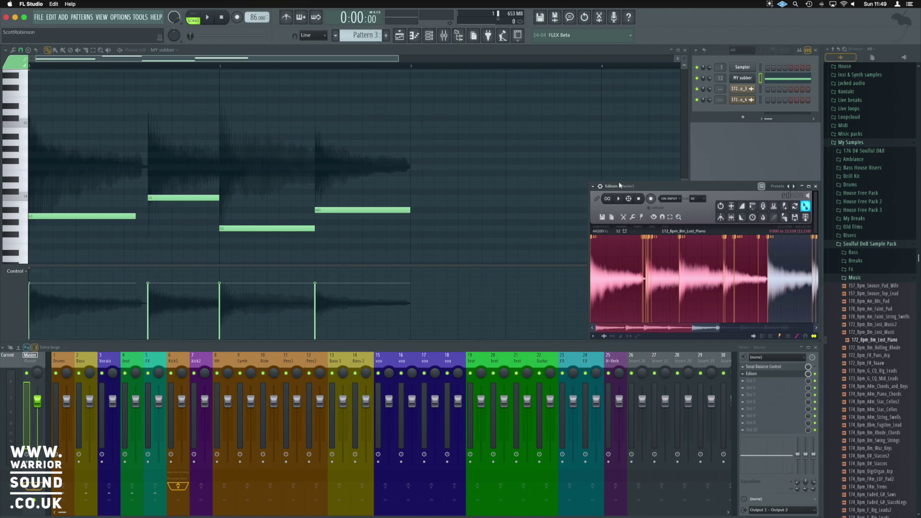
- Delete both clips from the playlist and bring Edison back to the front
left_click(400, 35)
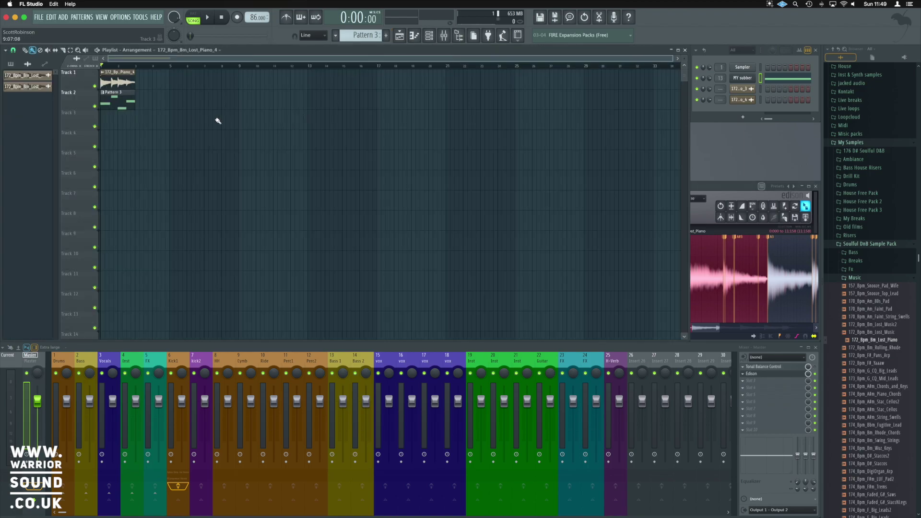
right_click(149, 105)
left_click(742, 188)
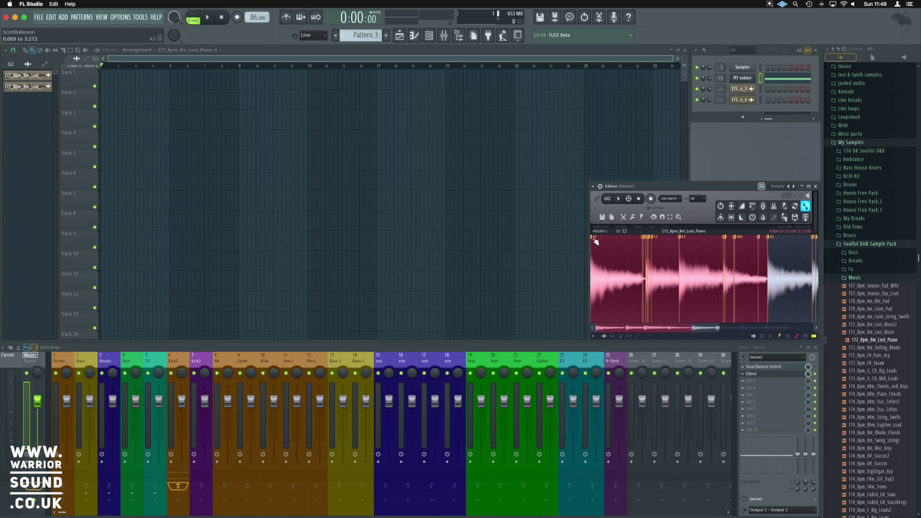
- Select the piano sample's first slice, extending its end to about 3.32 s
double_click(599, 250)
scroll(633, 264, "up", 5)
scroll(642, 268, "up", 2)
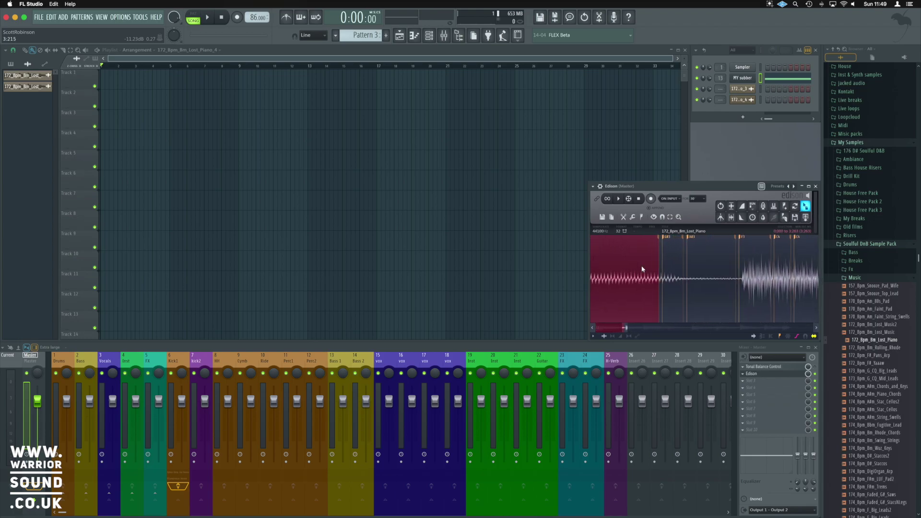
left_click_drag(660, 269, 678, 267)
scroll(678, 269, "down", 1)
scroll(678, 270, "down", 4)
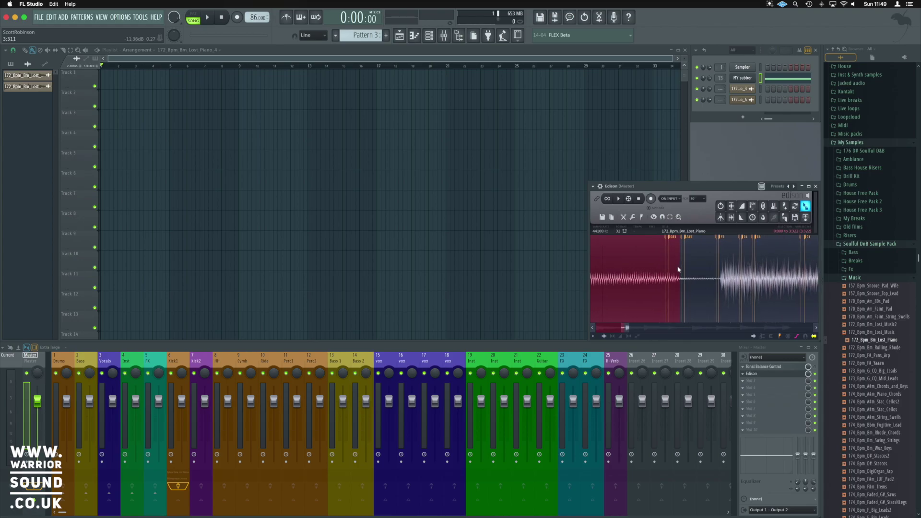
scroll(676, 269, "down", 3)
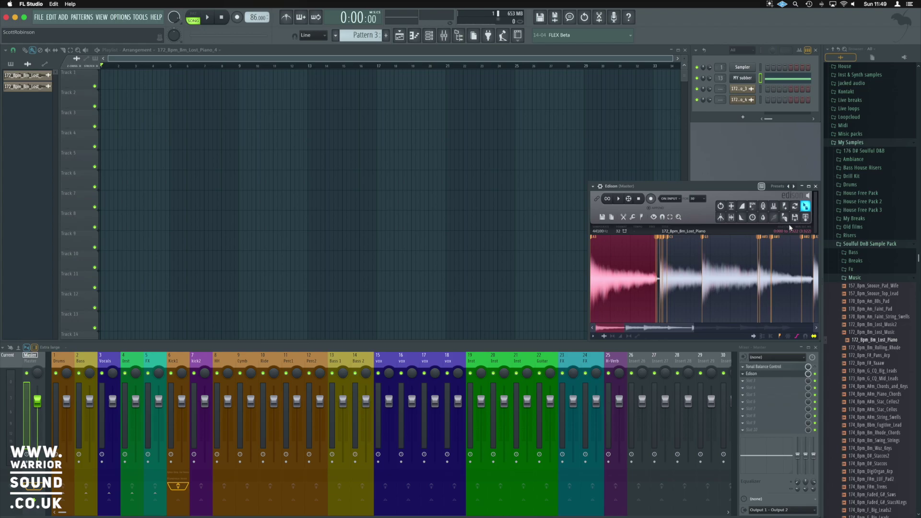
- Send the selected first slice to the start of Track 1 and play it back
left_click_drag(806, 217, 103, 81)
key("space")
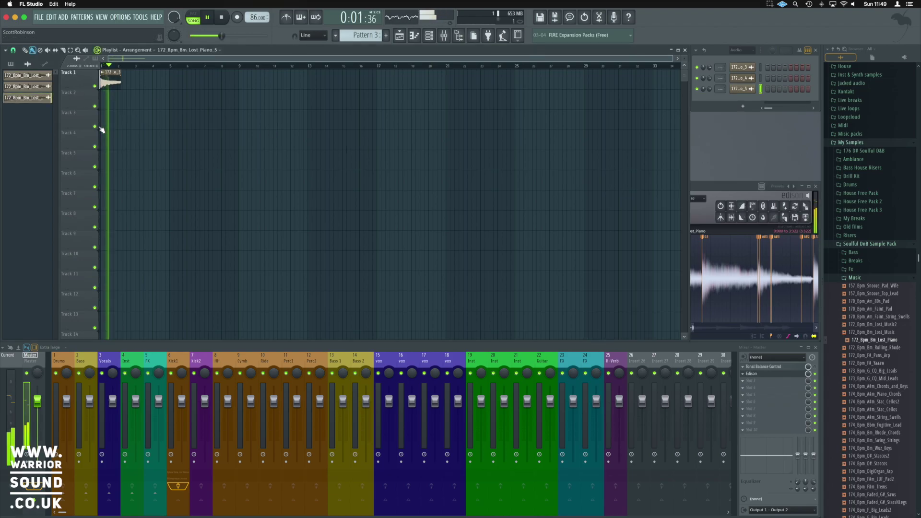
key("space")
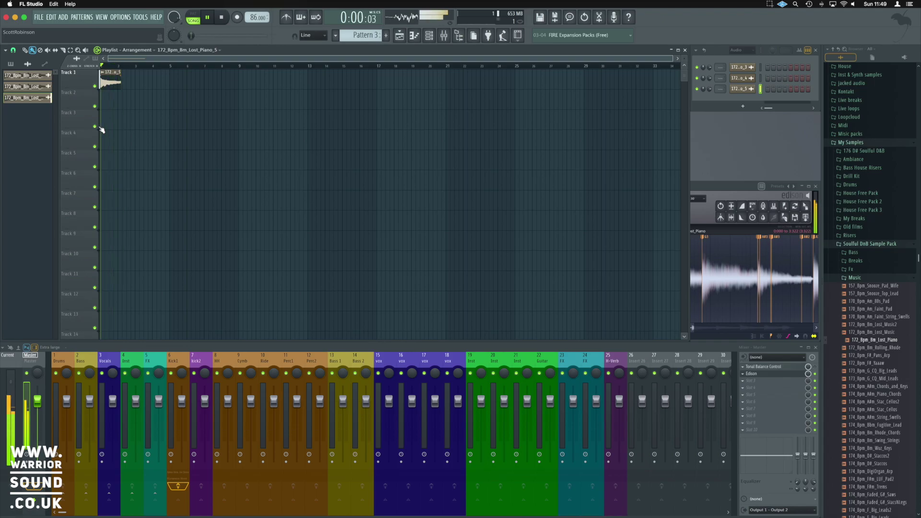